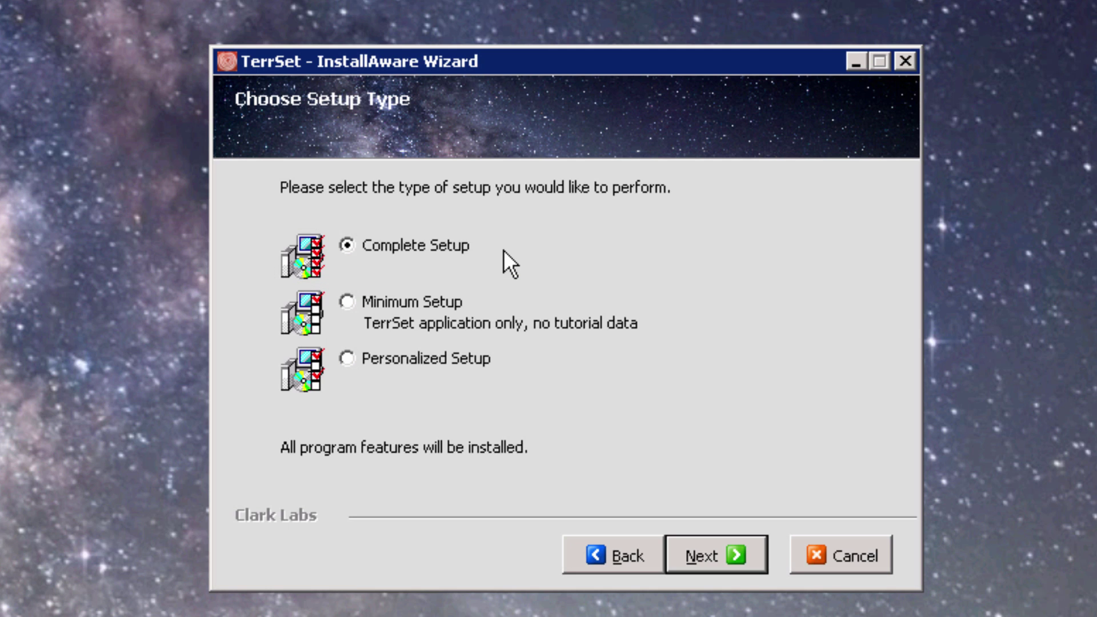
Step: Use Personalized Setup to exclude TerrSet and the TerrSet Tutorial, installing only the Server License Manager locally
left_click(386, 358)
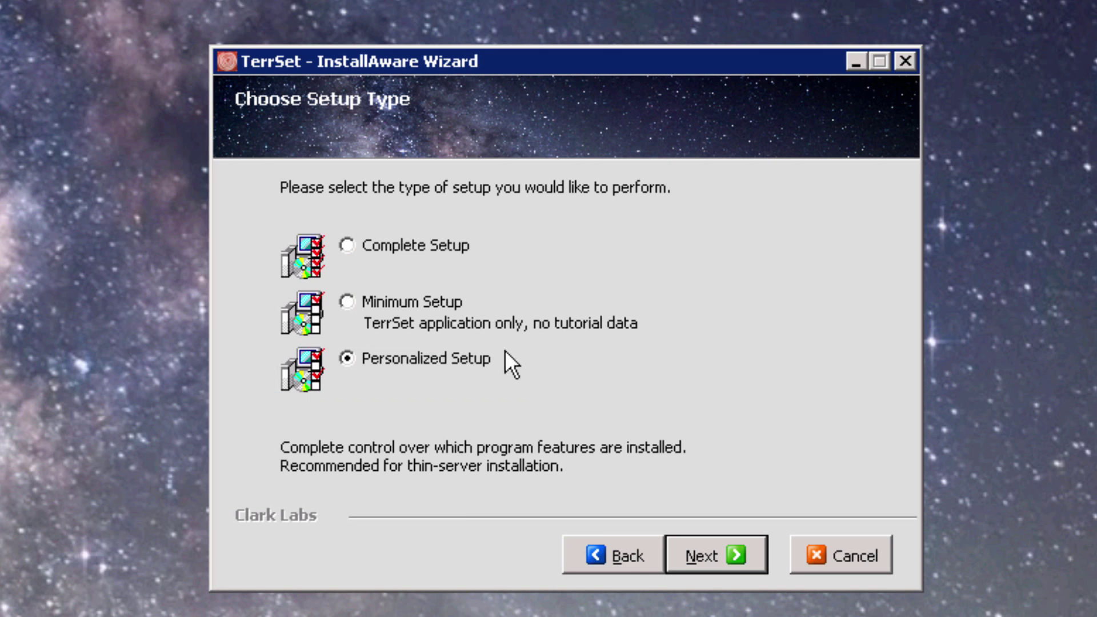
left_click(730, 583)
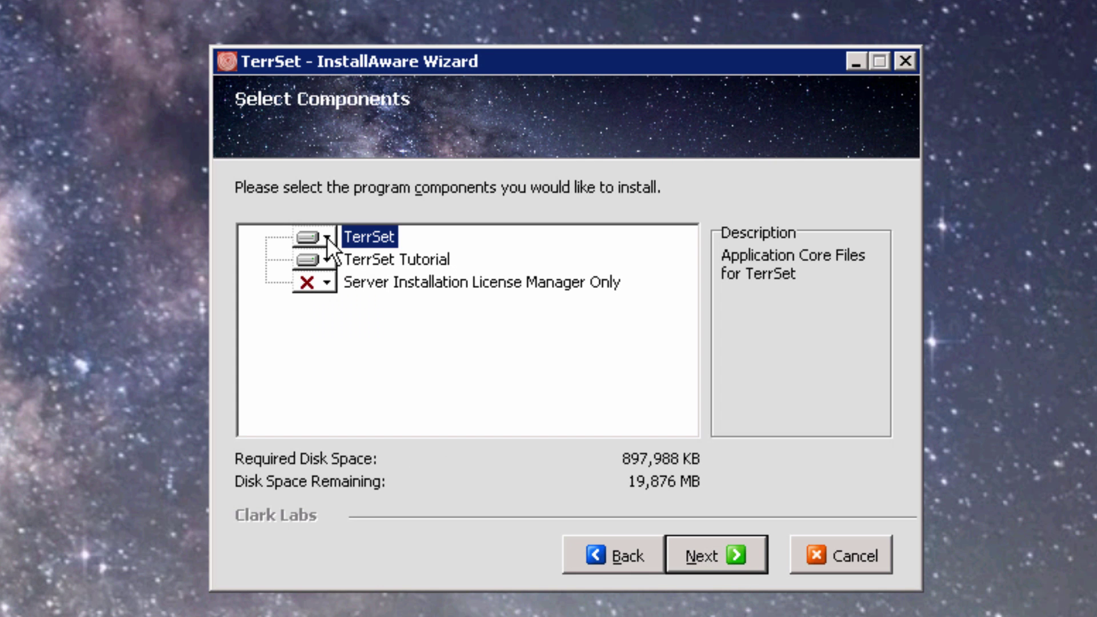
left_click(326, 237)
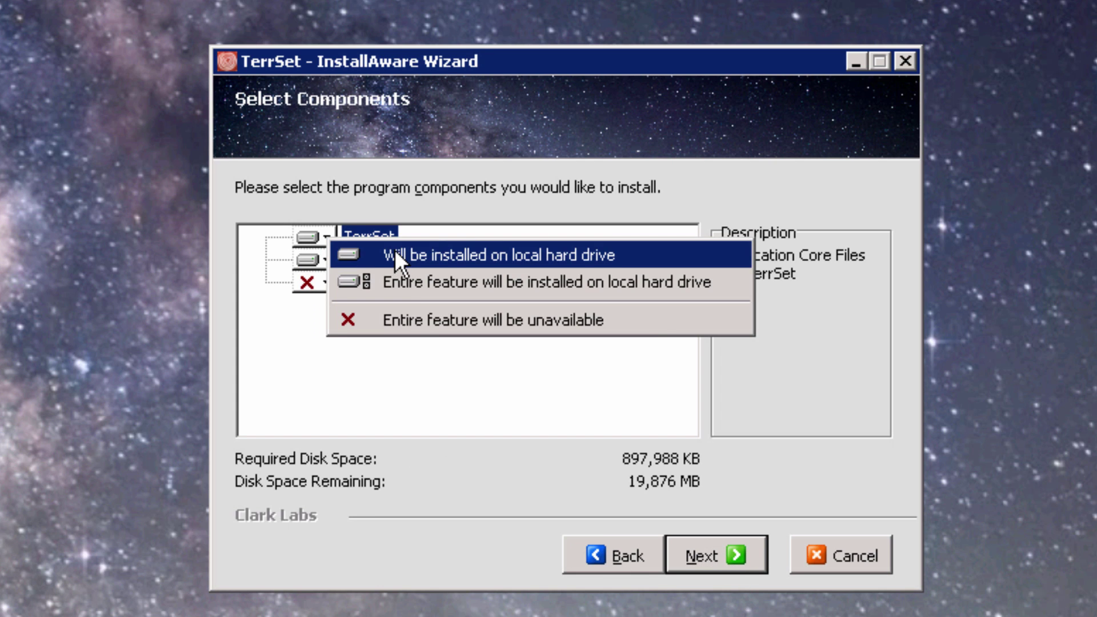
left_click(419, 320)
left_click(326, 260)
left_click(399, 326)
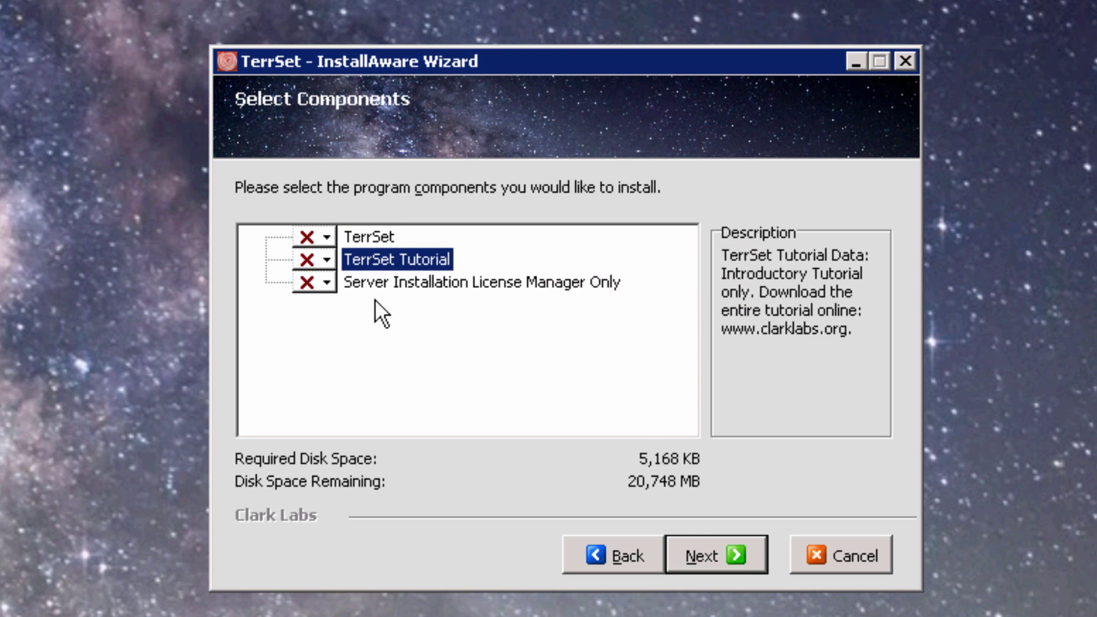
left_click(330, 281)
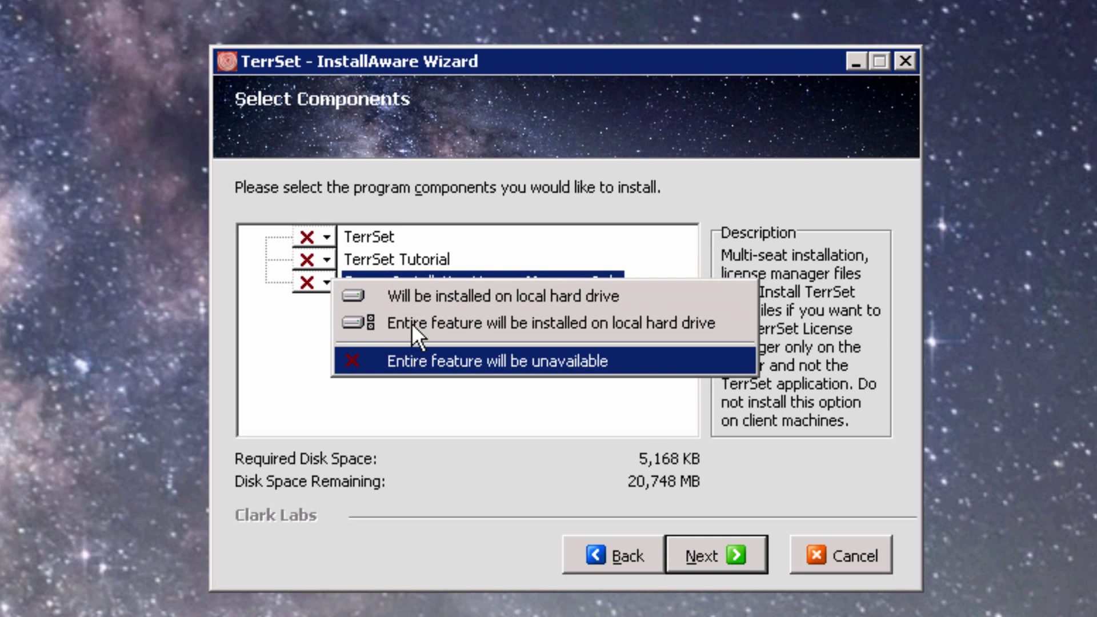
left_click(411, 299)
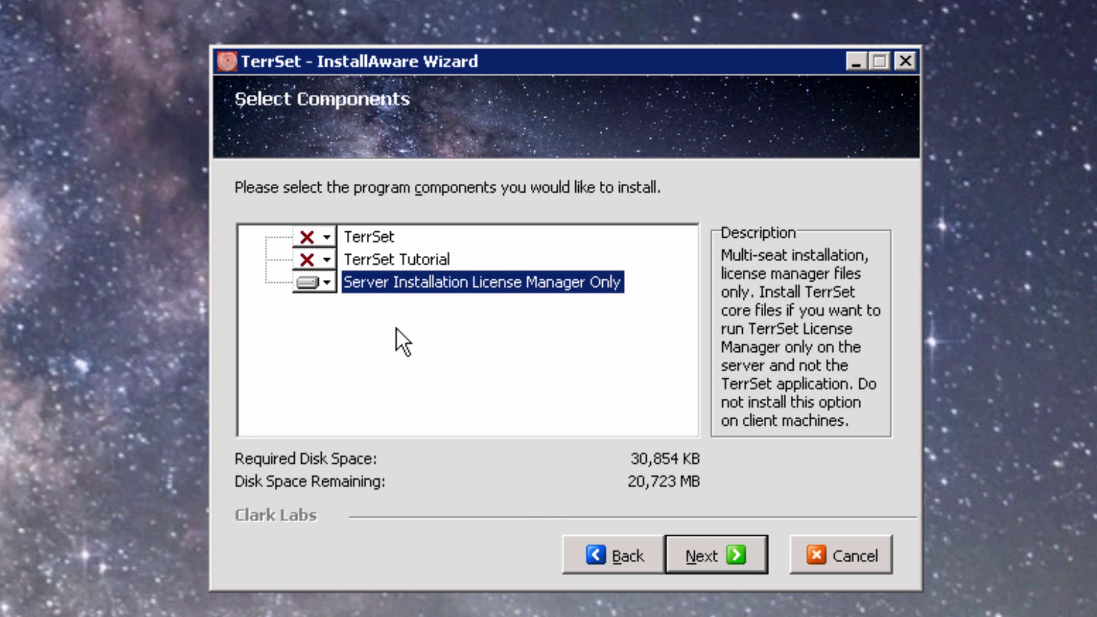
left_click(740, 551)
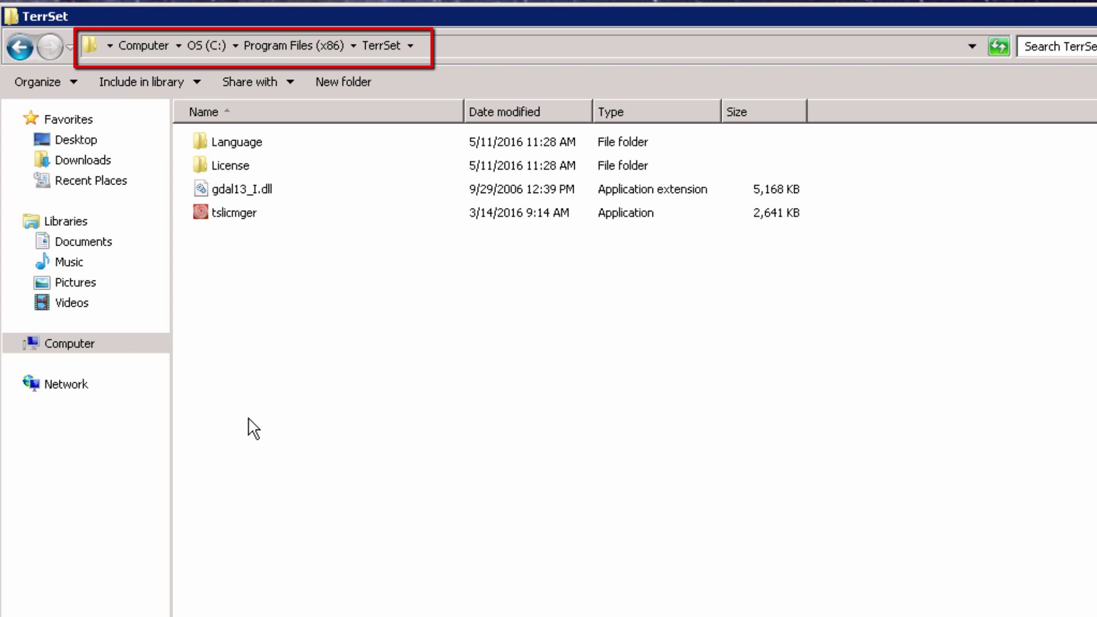
Step: Open Advanced Sharing from the License folder's Properties and tick Share this folder
key("Down")
key("Down")
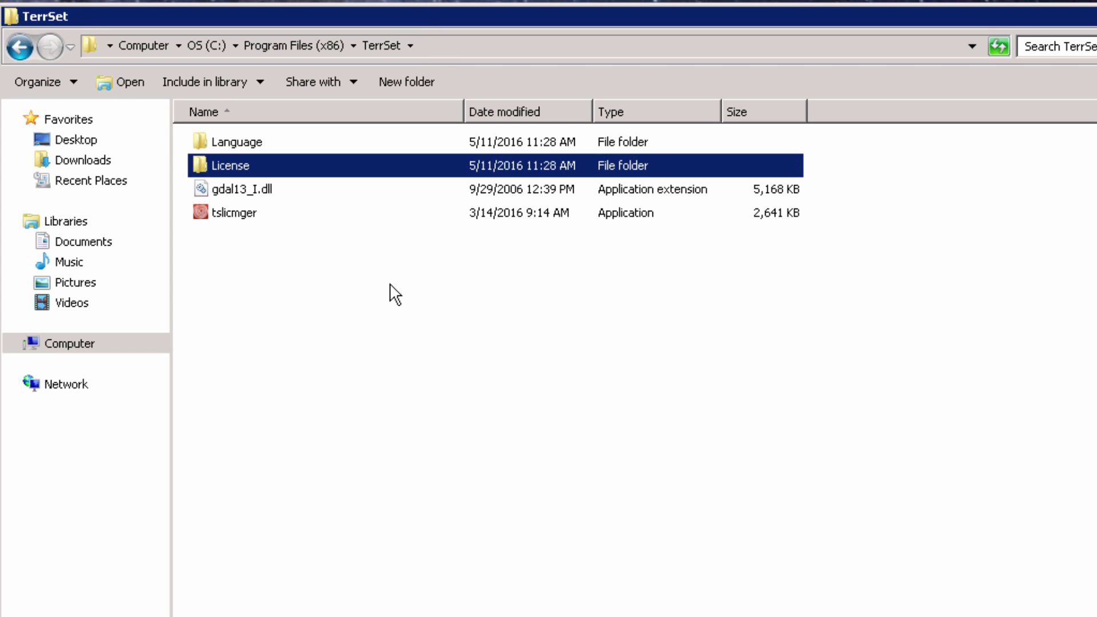
right_click(320, 169)
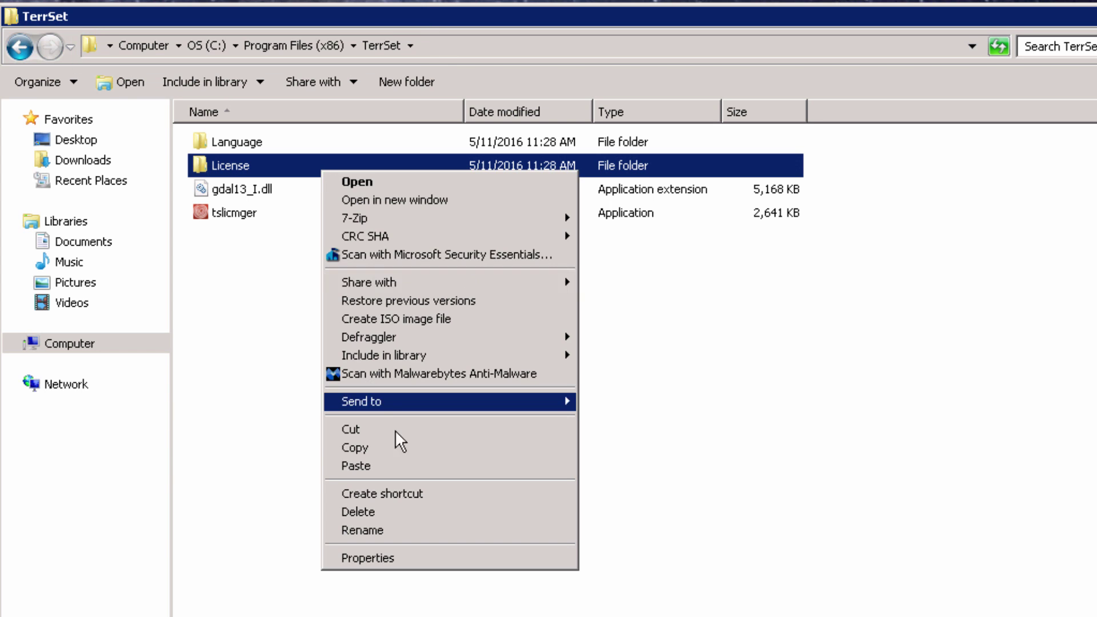
left_click(462, 557)
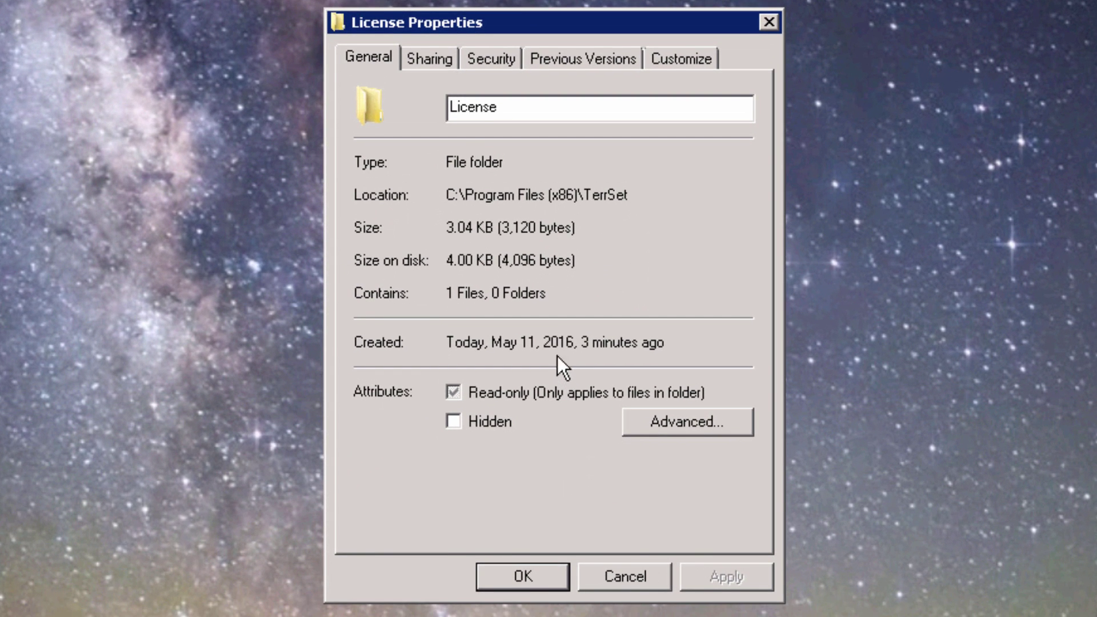
left_click(444, 57)
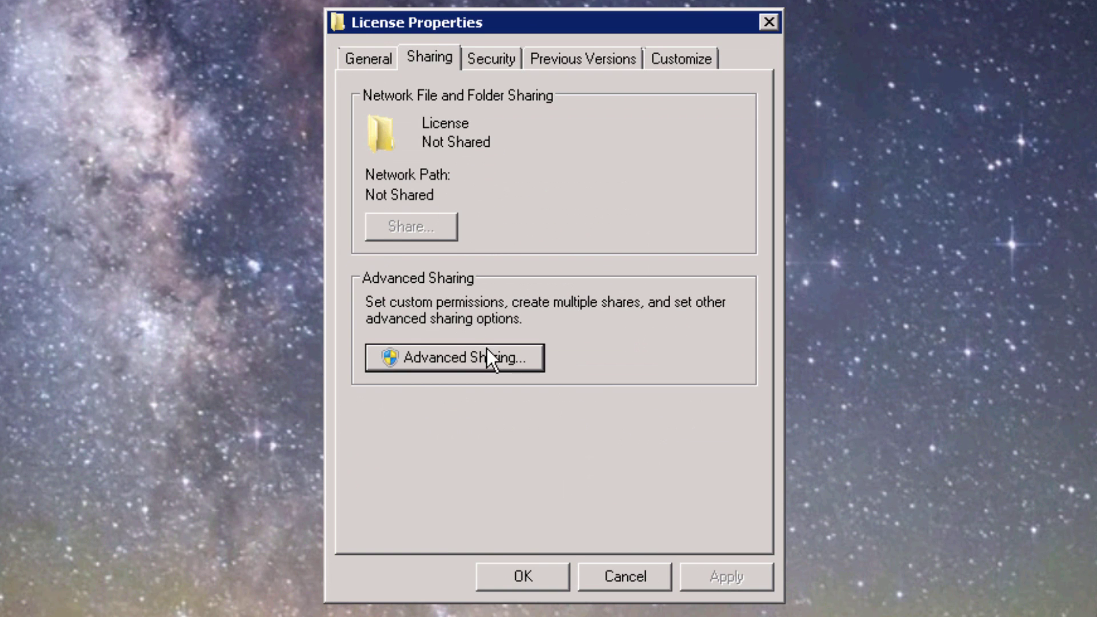
left_click(487, 357)
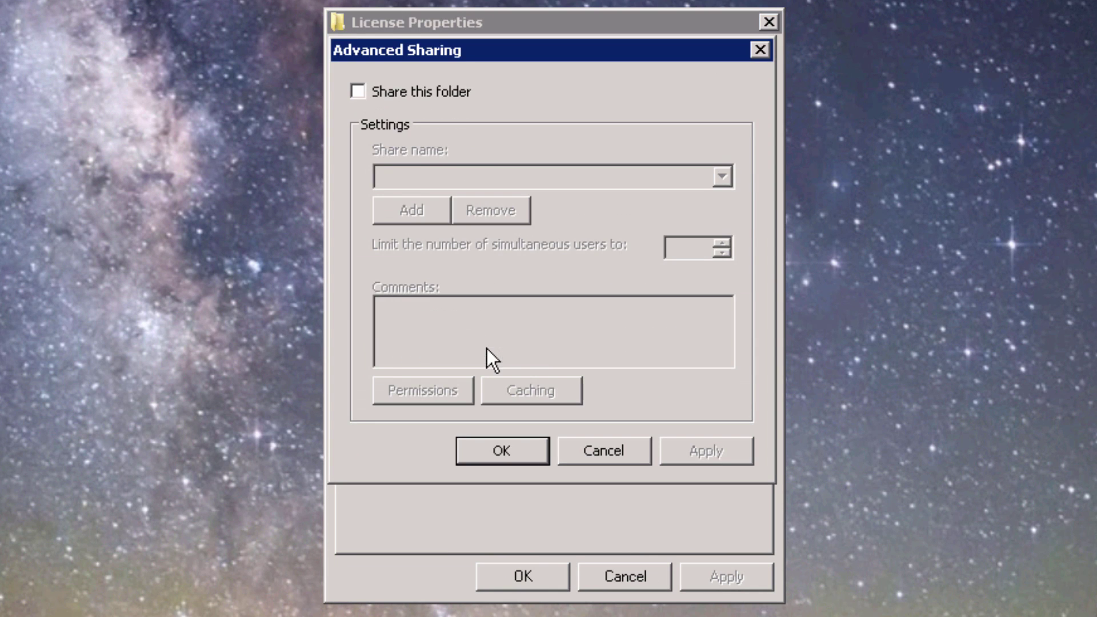
left_click(385, 93)
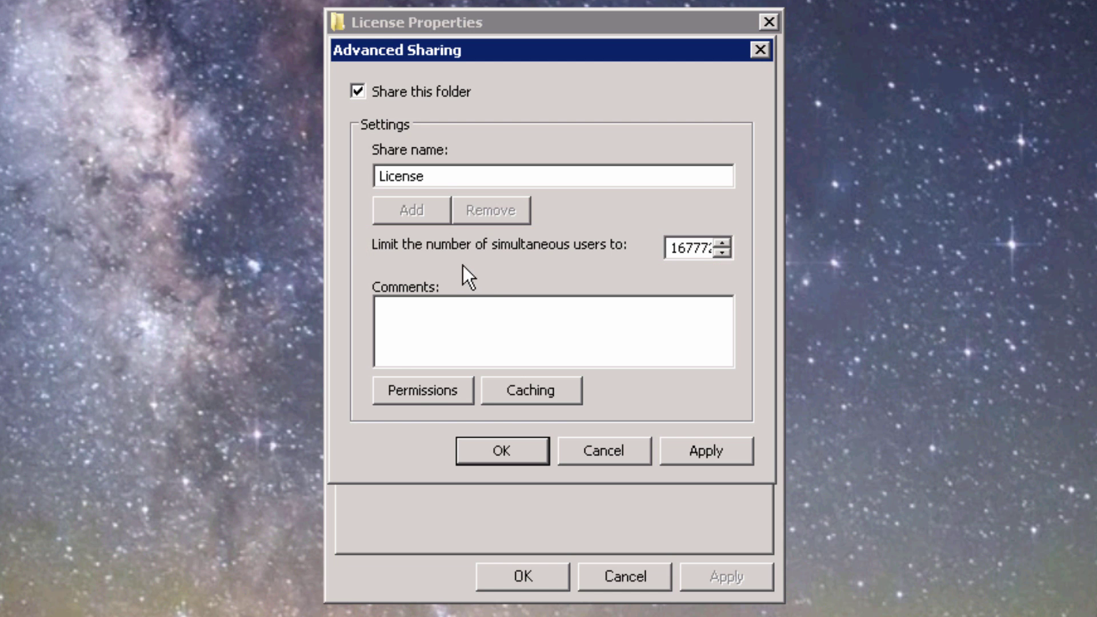
Step: Open the share permissions for the 'License' share
left_click(426, 388)
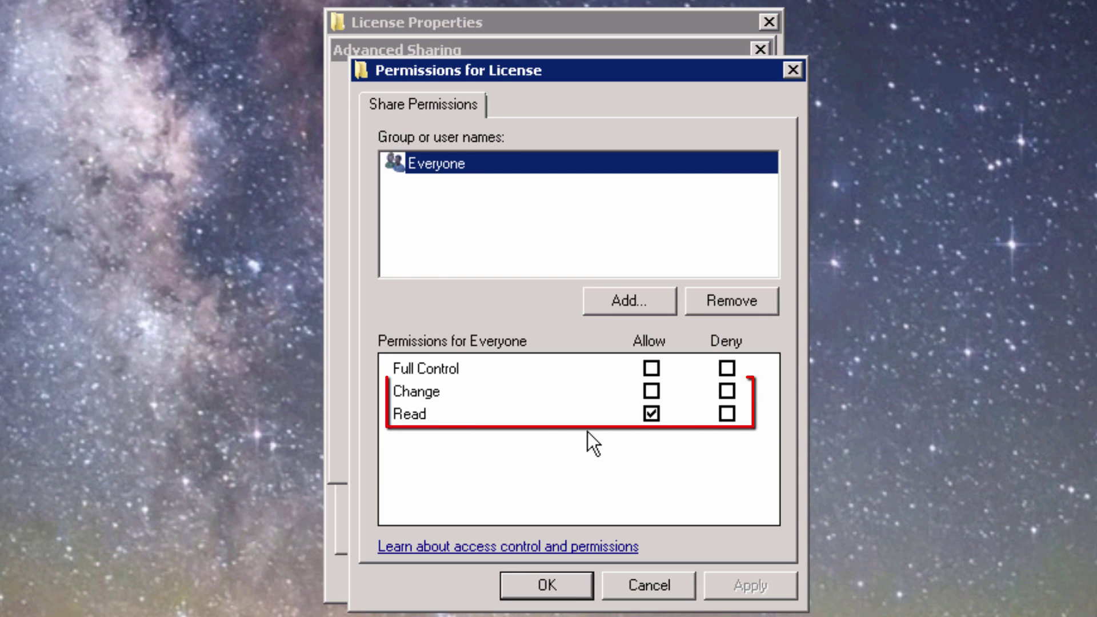
Step: Allow Everyone Change access on the License share and confirm the sharing settings
left_click(655, 390)
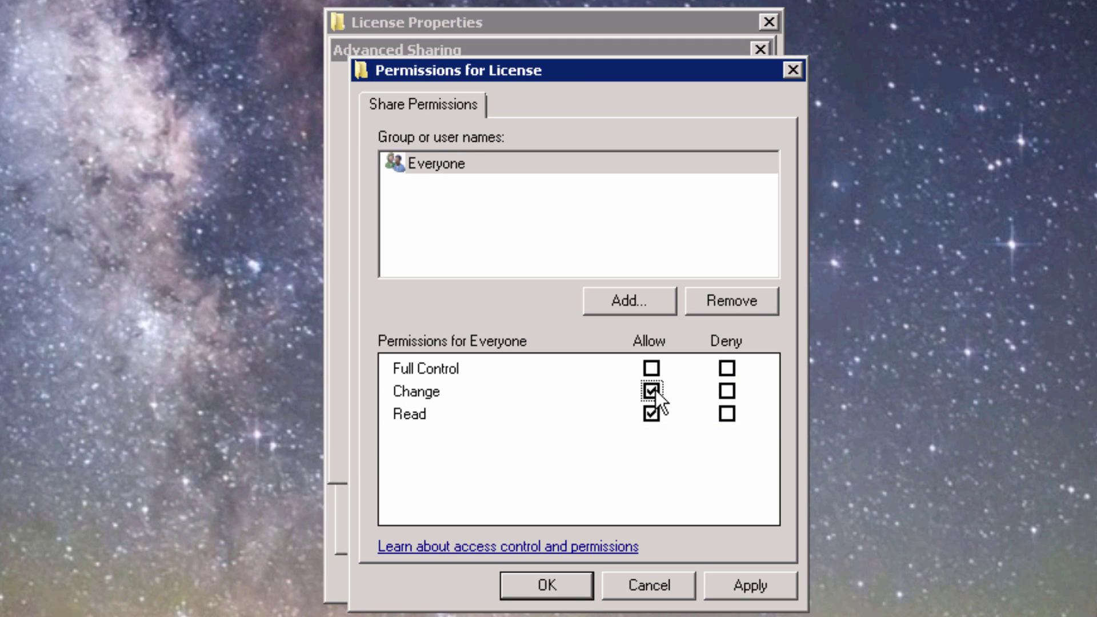
left_click(583, 586)
left_click(492, 451)
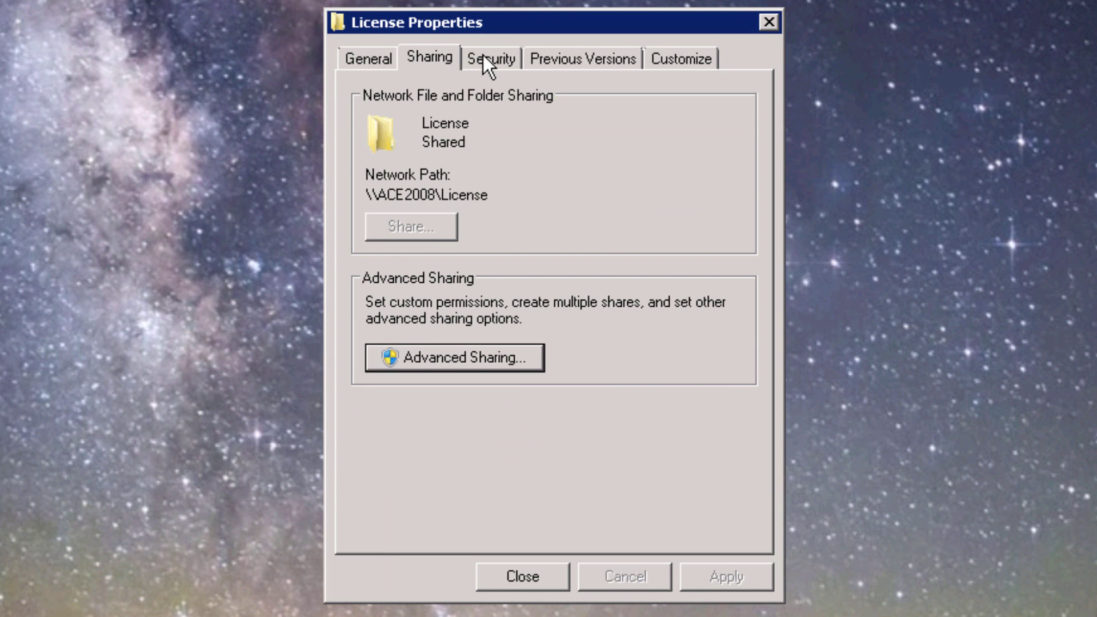
Step: In the License folder's Security settings, allow Users Write and Modify permissions
left_click(487, 61)
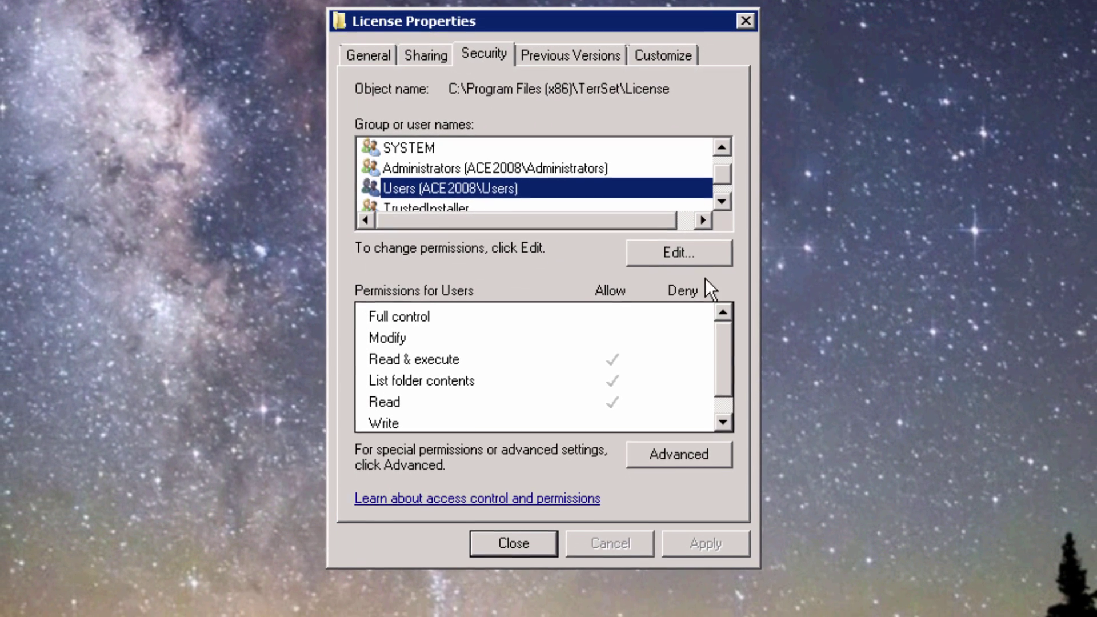
left_click(703, 252)
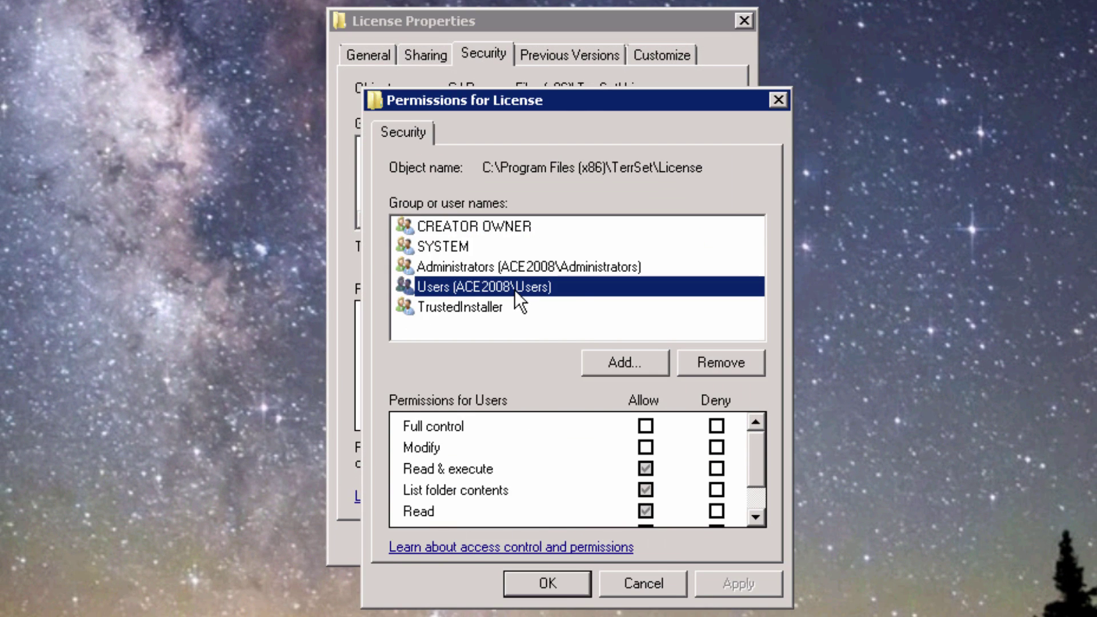
left_click(755, 517)
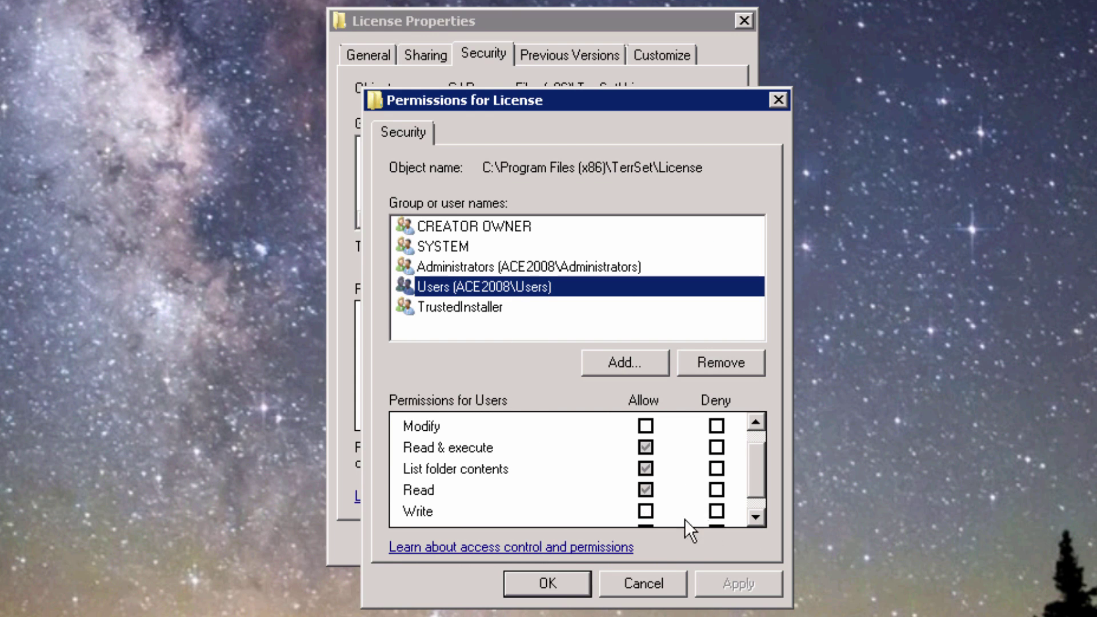
left_click(645, 510)
left_click(645, 426)
left_click(547, 582)
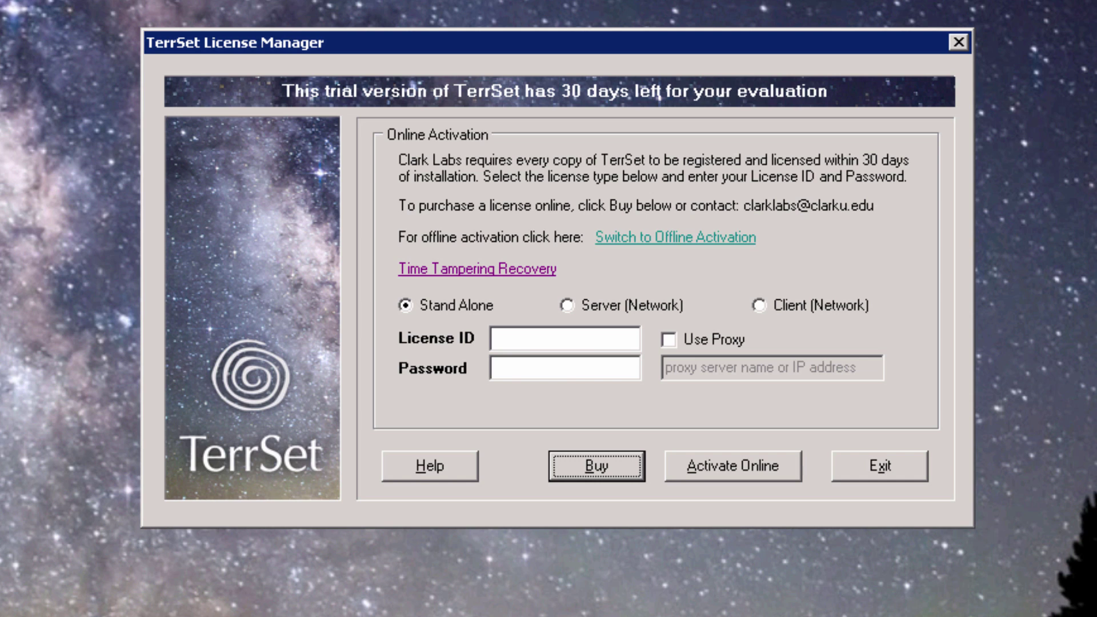
Step: Choose Server (Network) licensing and enter the License ID and its password
left_click(592, 311)
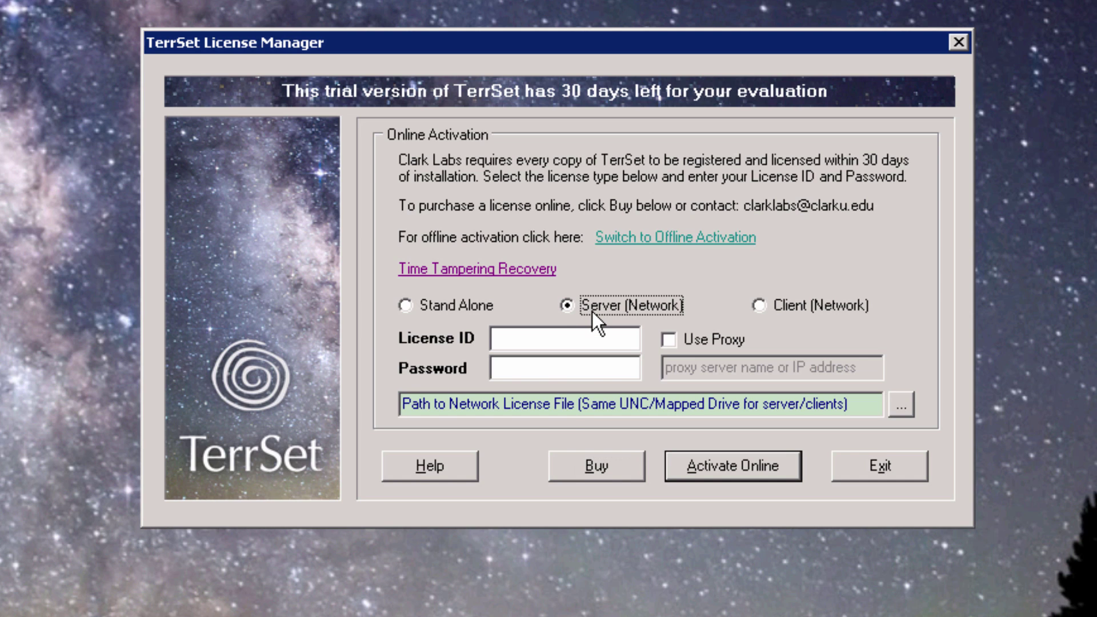
left_click(553, 339)
type("61542350")
key("Tab")
type("*****")
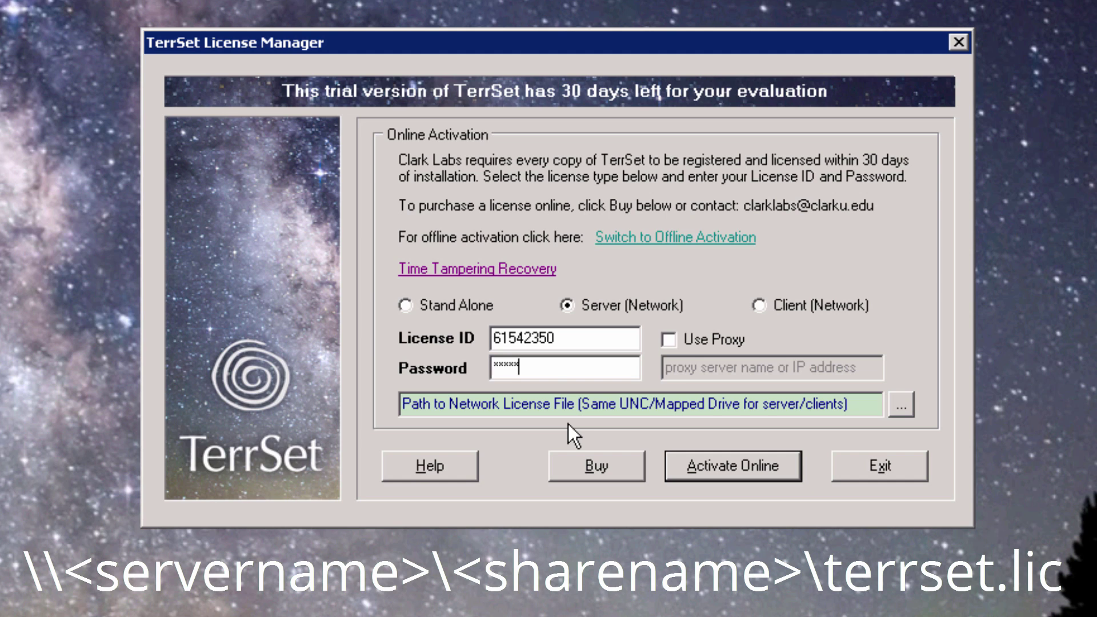
Step: Enter the \\<server>\license\terrset.lic UNC path, activate the server license online, then exit
left_click(609, 416)
key("ctrl+v")
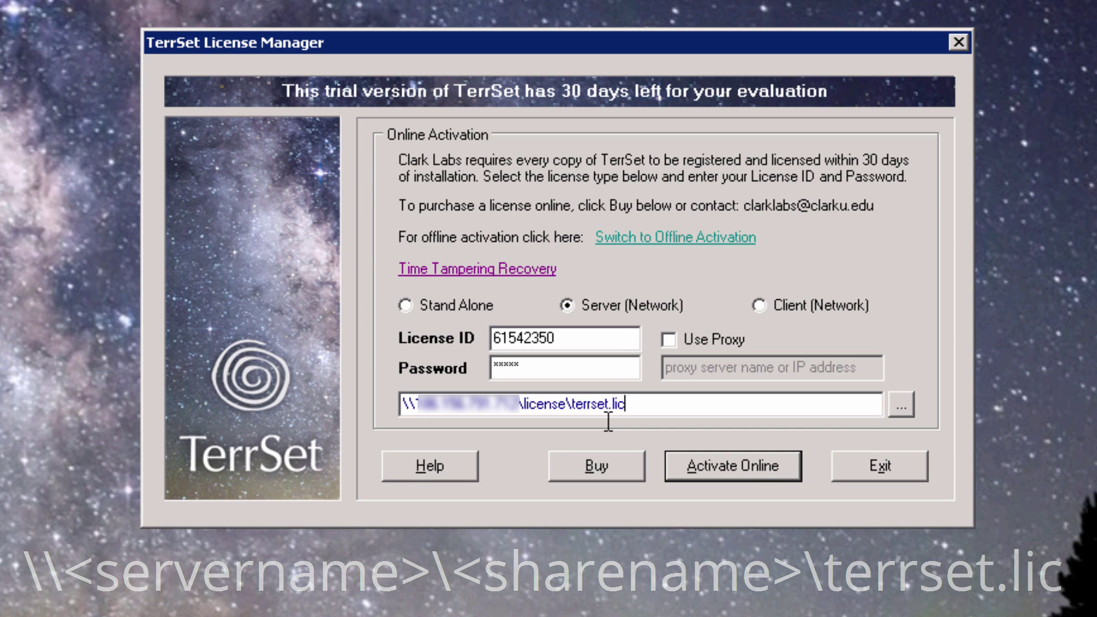
left_click(752, 465)
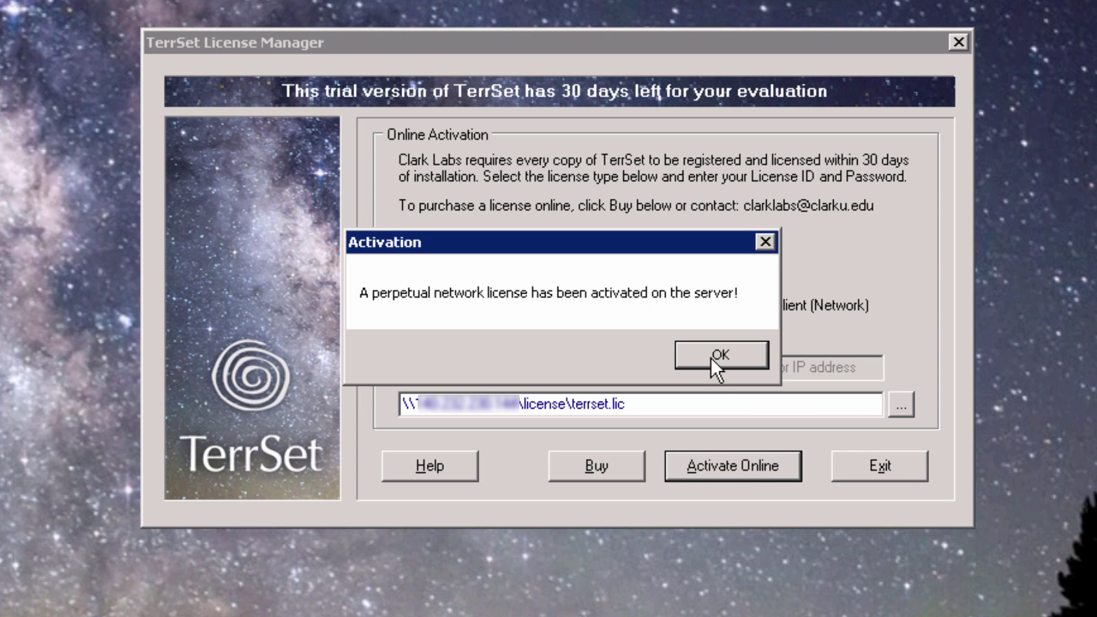
left_click(714, 357)
left_click(888, 468)
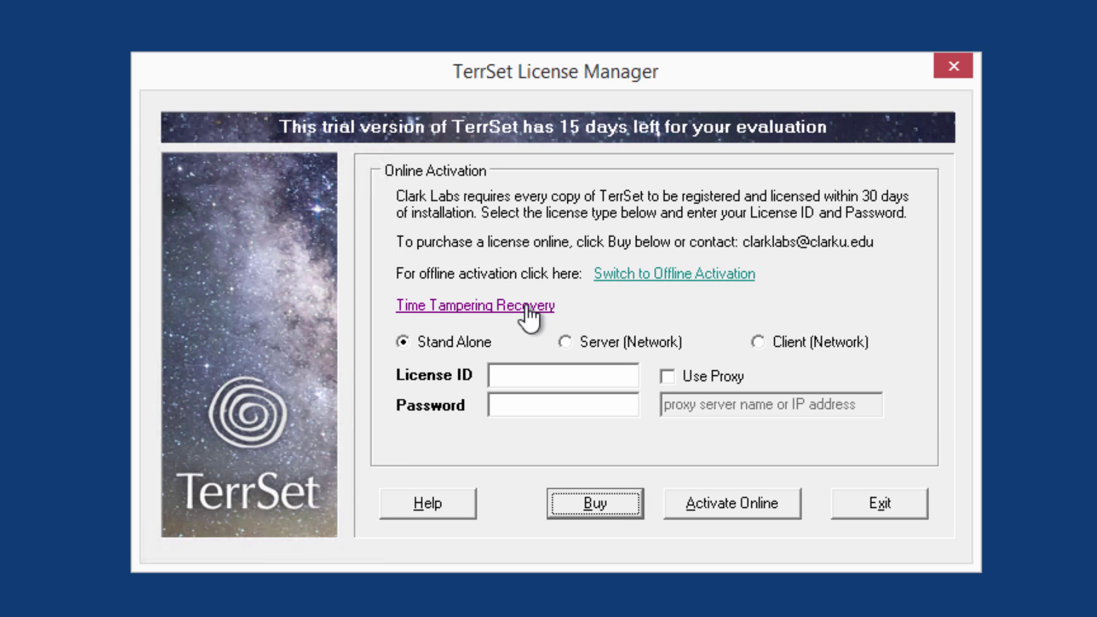
Step: Choose Client (Network), enter the server's terrset.lic UNC path, activate online, then exit
left_click(797, 355)
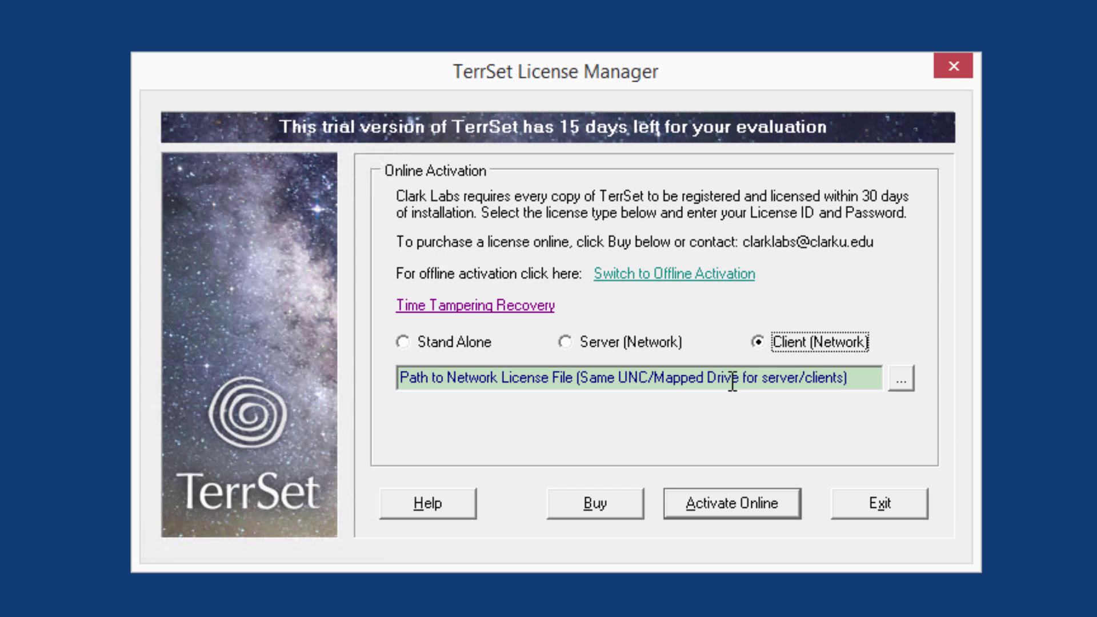
left_click(526, 384)
key("ctrl+v")
left_click(740, 497)
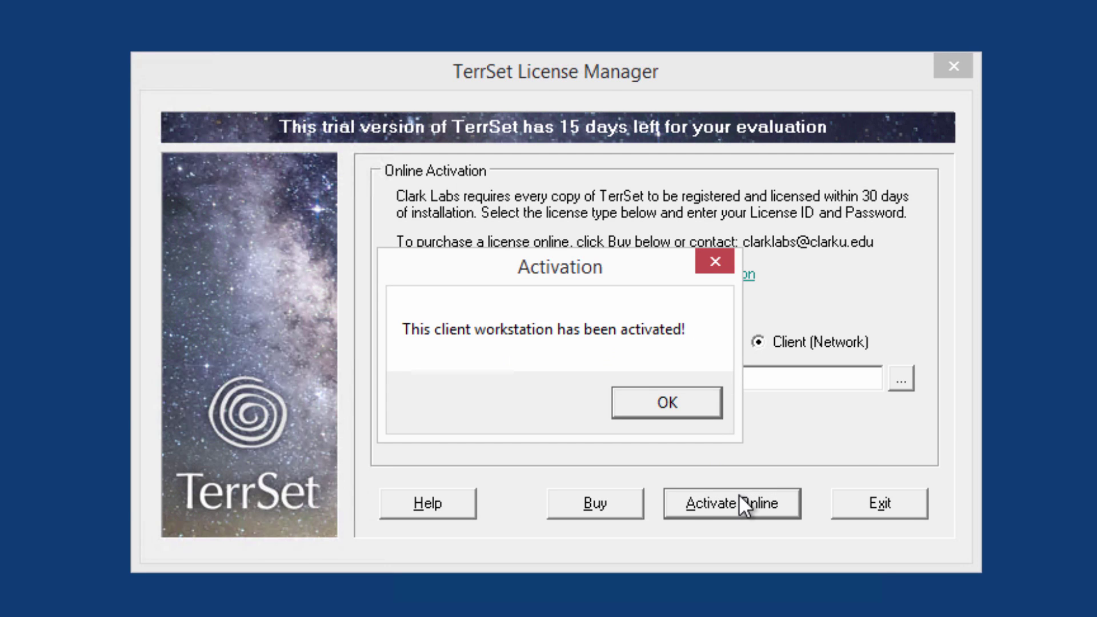
left_click(666, 403)
left_click(868, 503)
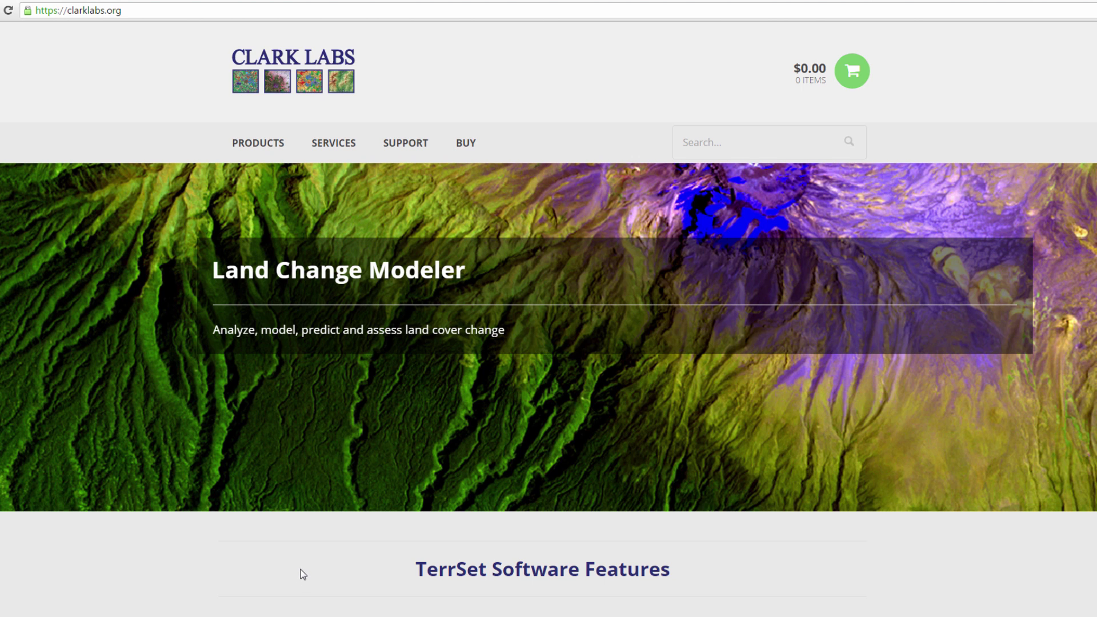
Step: Read the TerrSet Installation Guide from the Support page, then open the Clark Labs Support Center
left_click(418, 145)
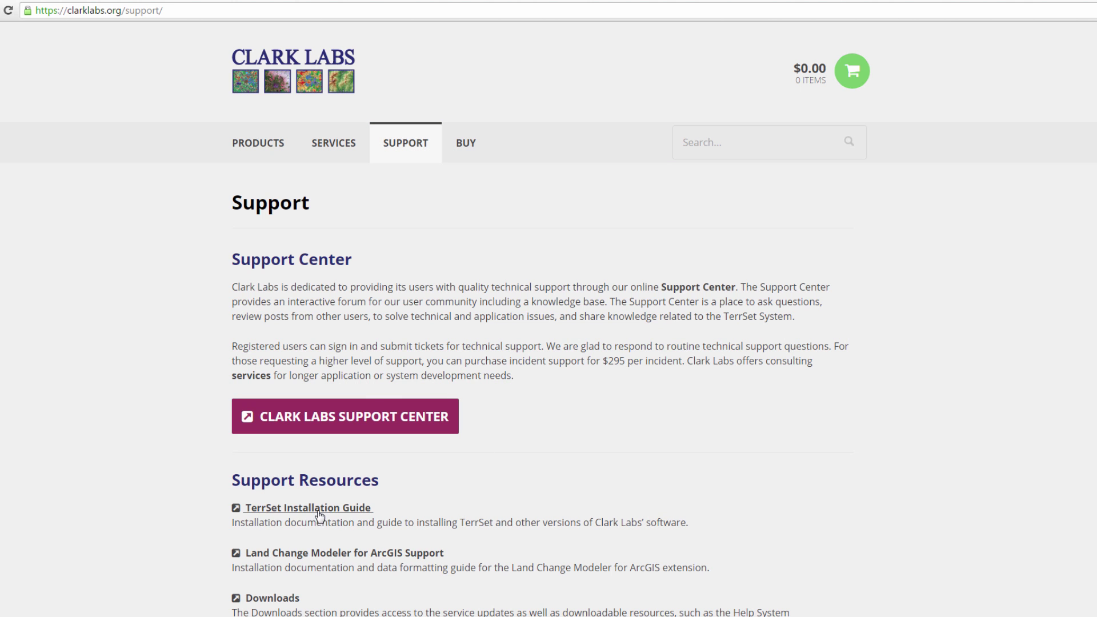
left_click(318, 512)
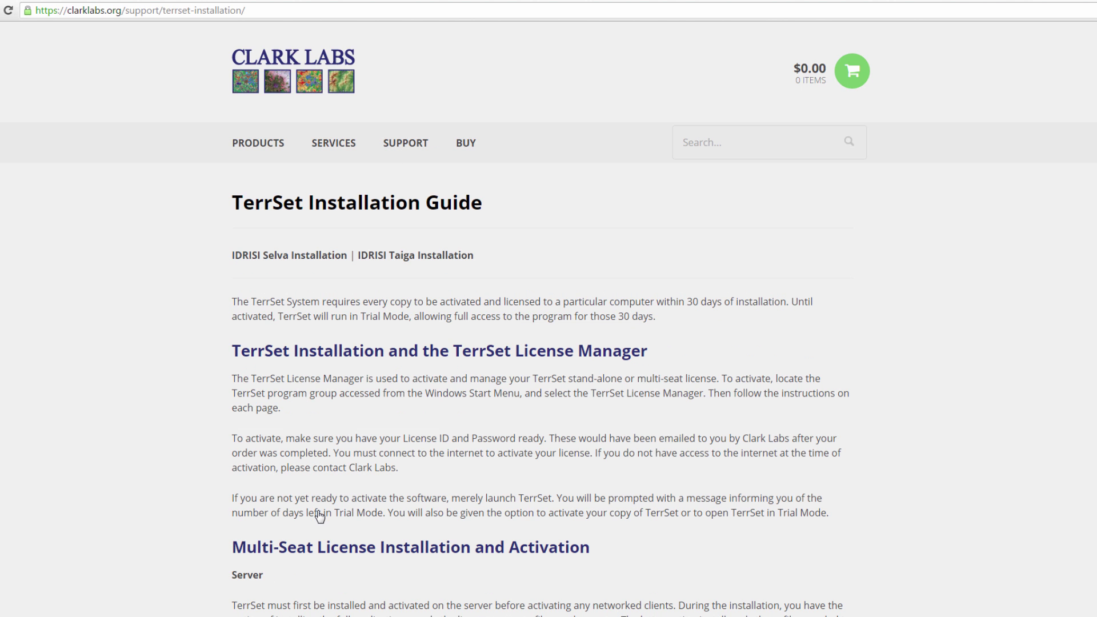
scroll(123, 489, "down", 6)
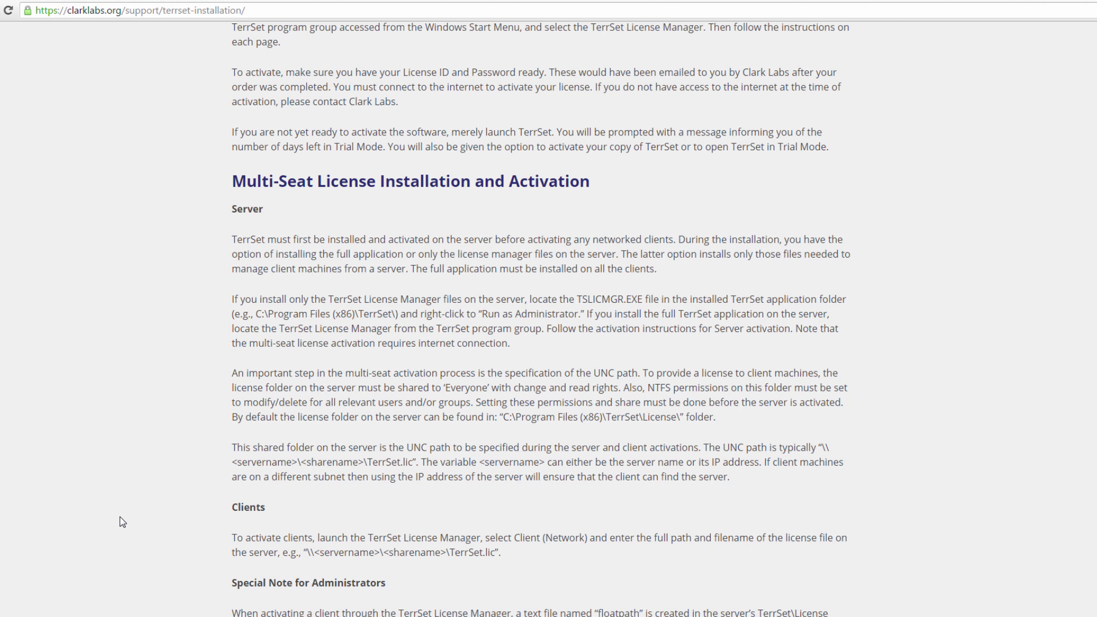
scroll(123, 522, "up", 6)
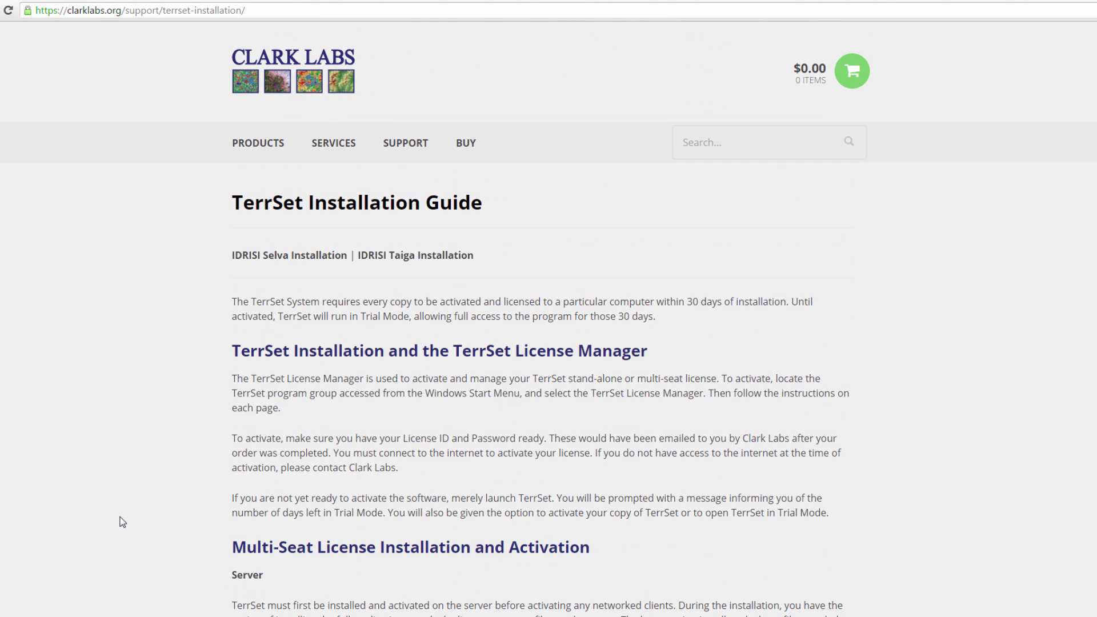
left_click(393, 153)
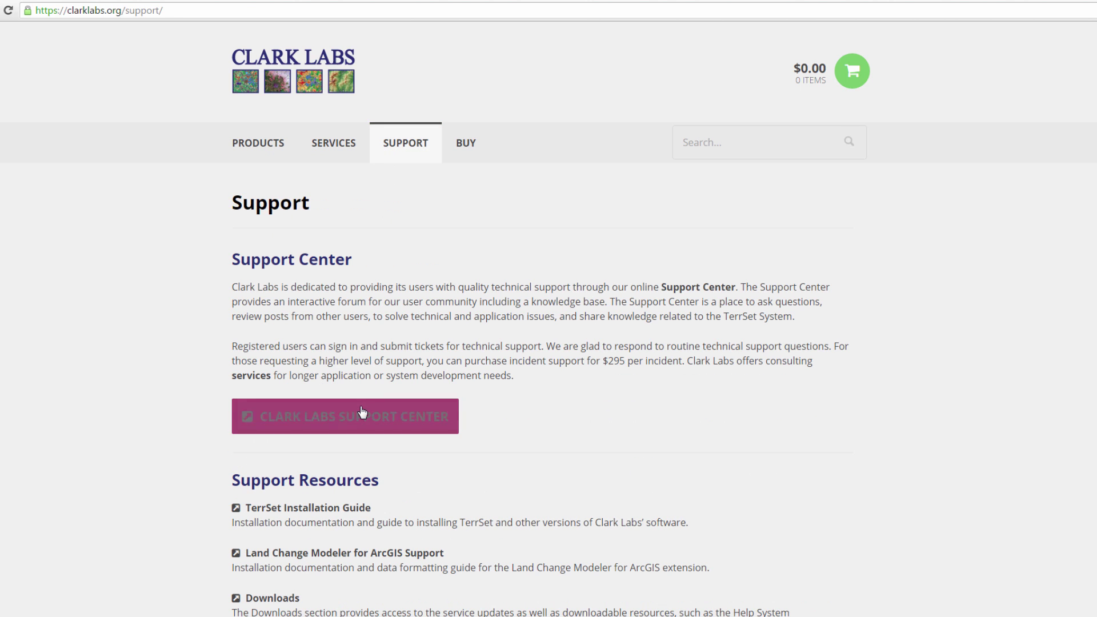
left_click(362, 412)
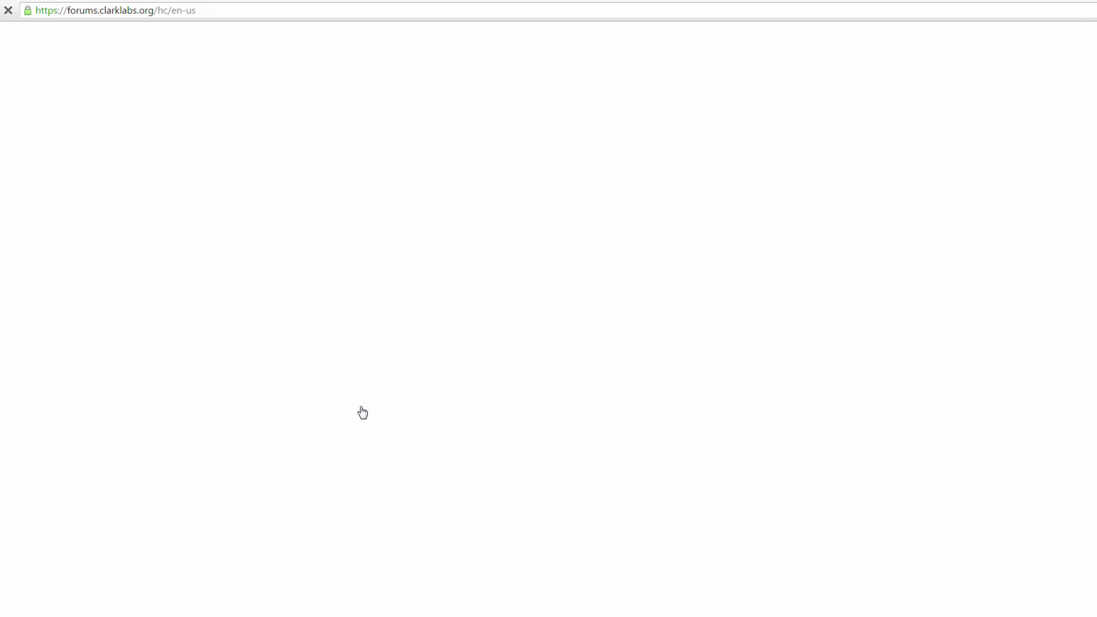